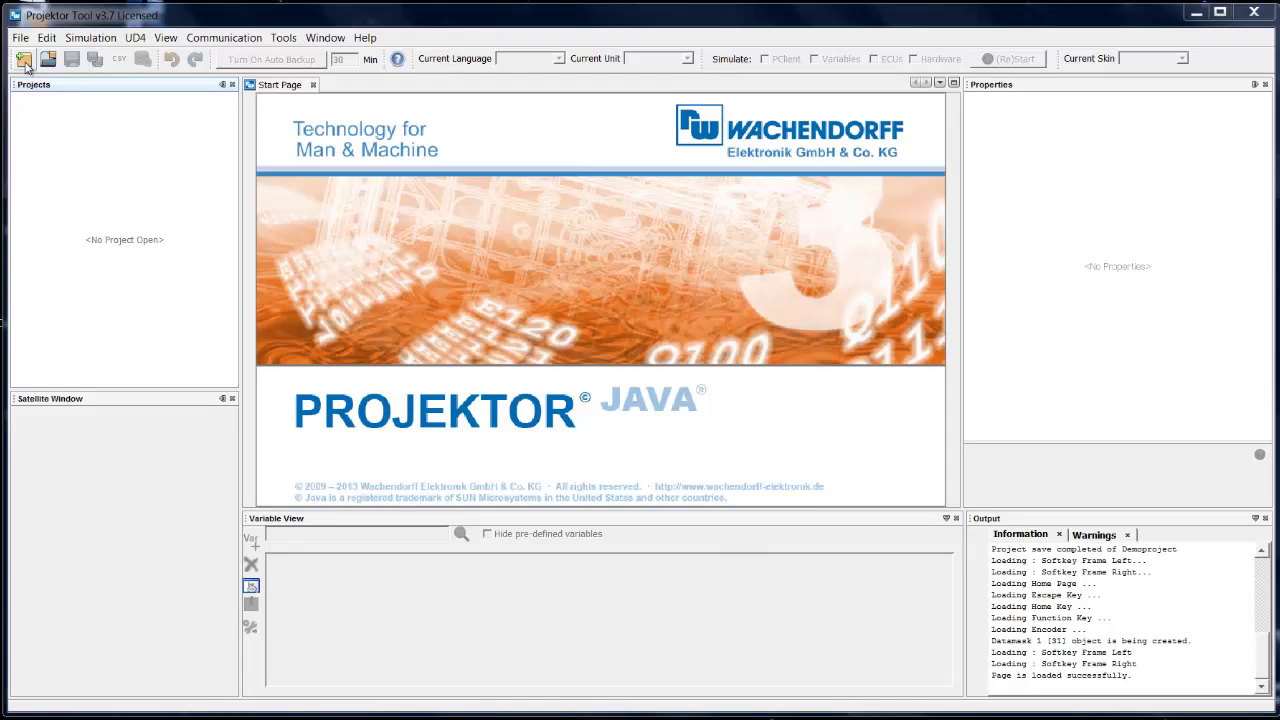
Step: Start a new project via the New Project wizard
{"action": "left_click", "coordinate": [25, 60]}
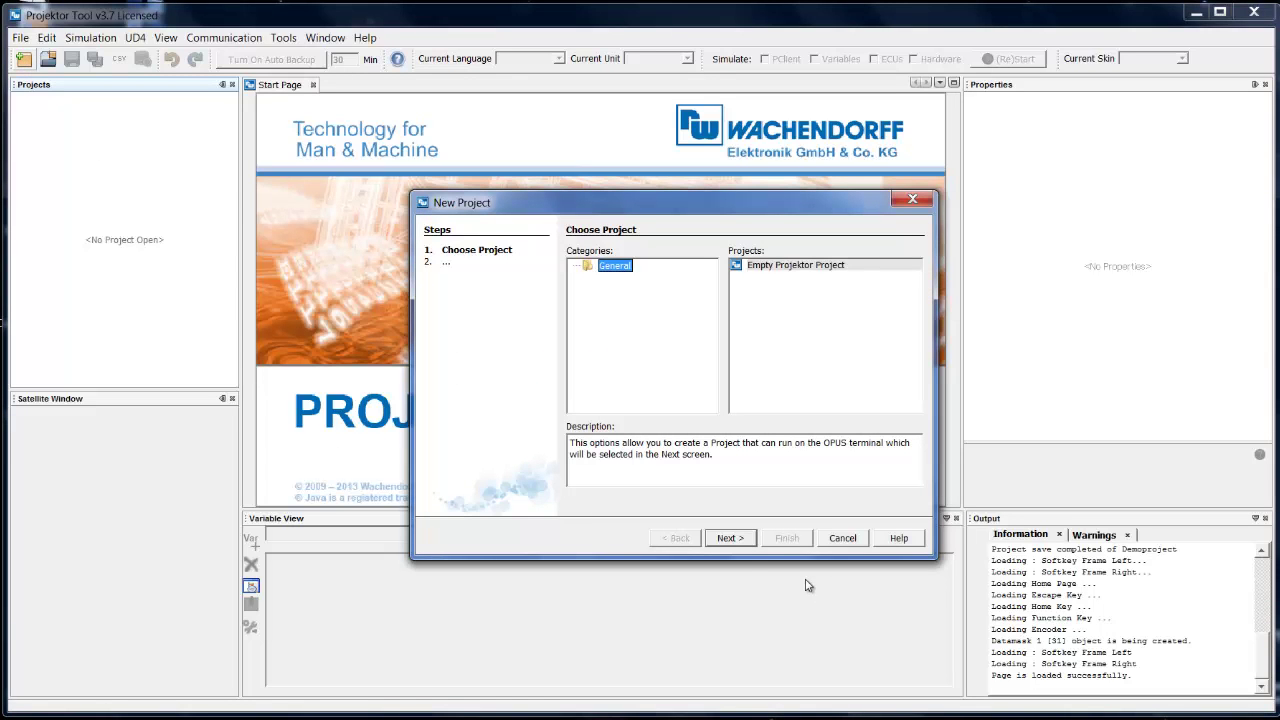
Step: Advance the wizard to the project name and location page
{"action": "left_click", "coordinate": [741, 539]}
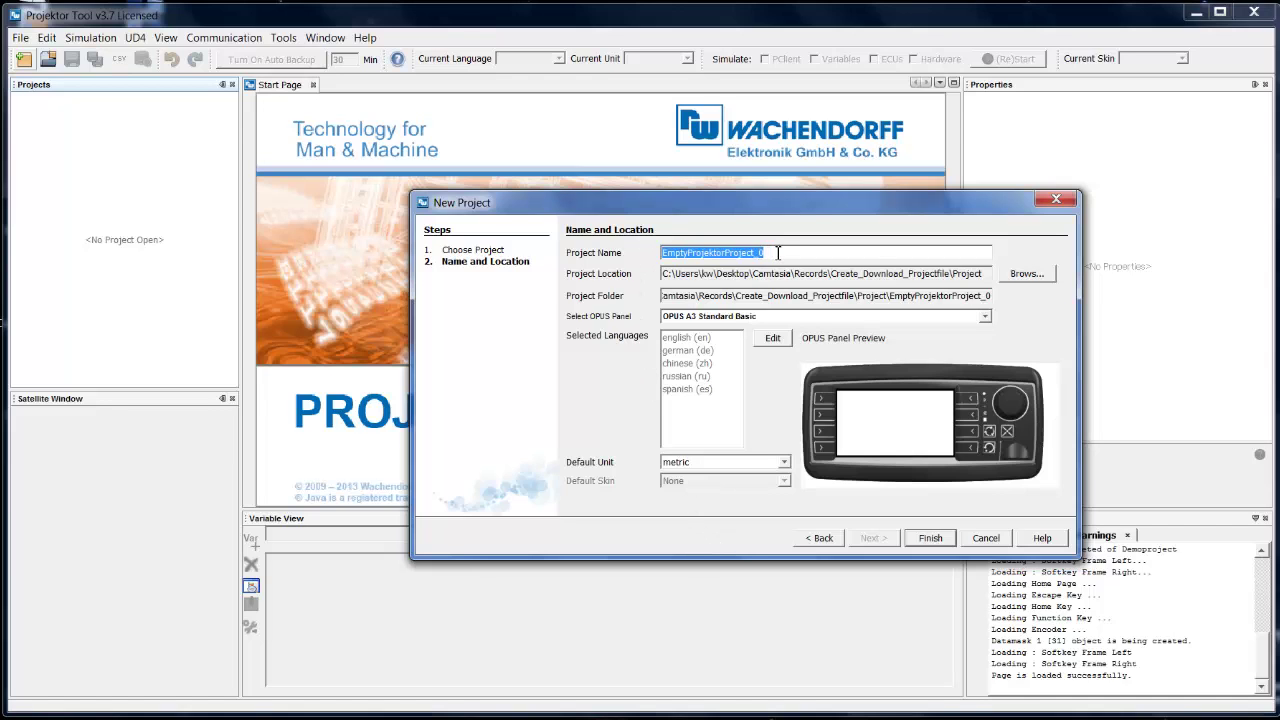
{"action": "type", "text": "De"}
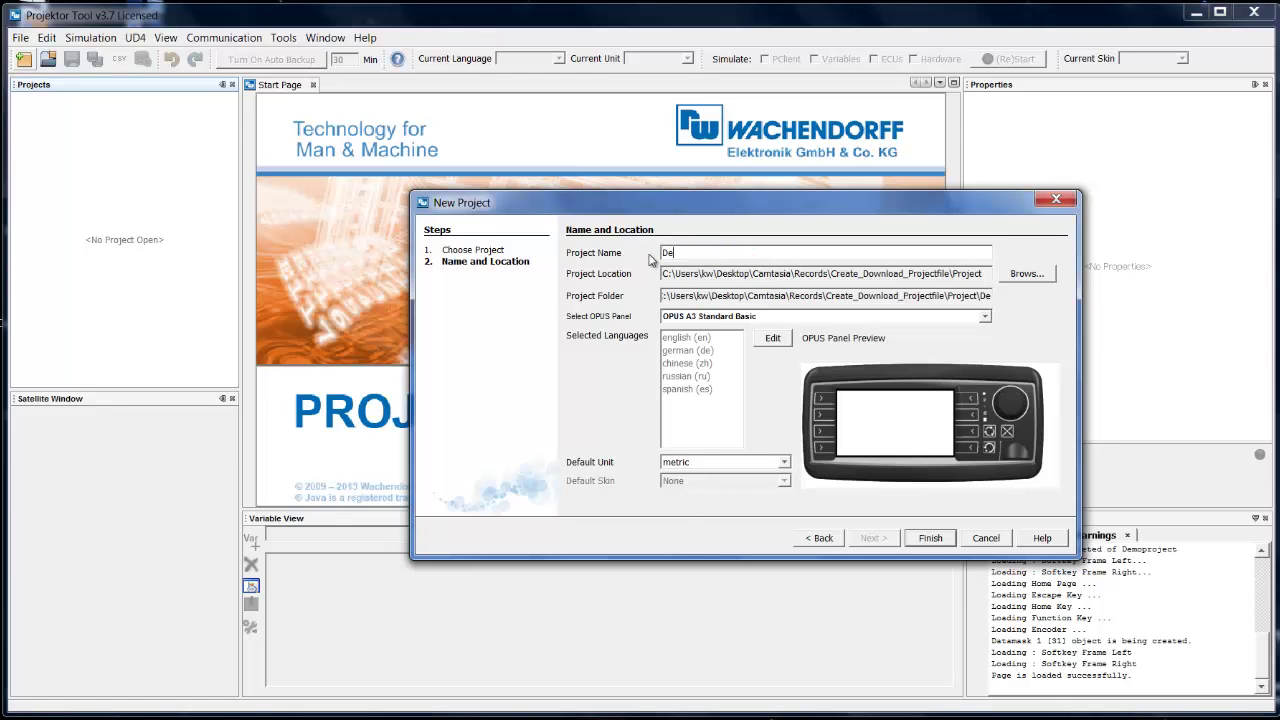
{"action": "type", "text": "moproject"}
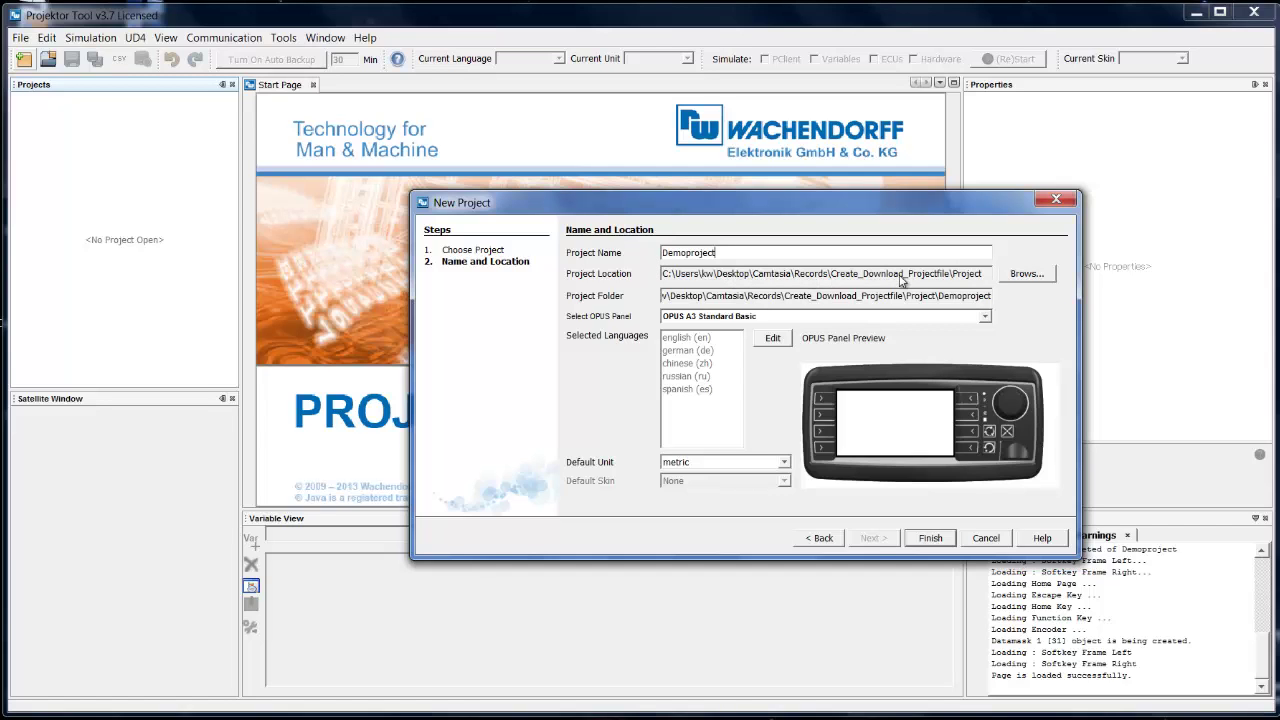
{"action": "left_click", "coordinate": [985, 321]}
{"action": "left_click", "coordinate": [963, 351]}
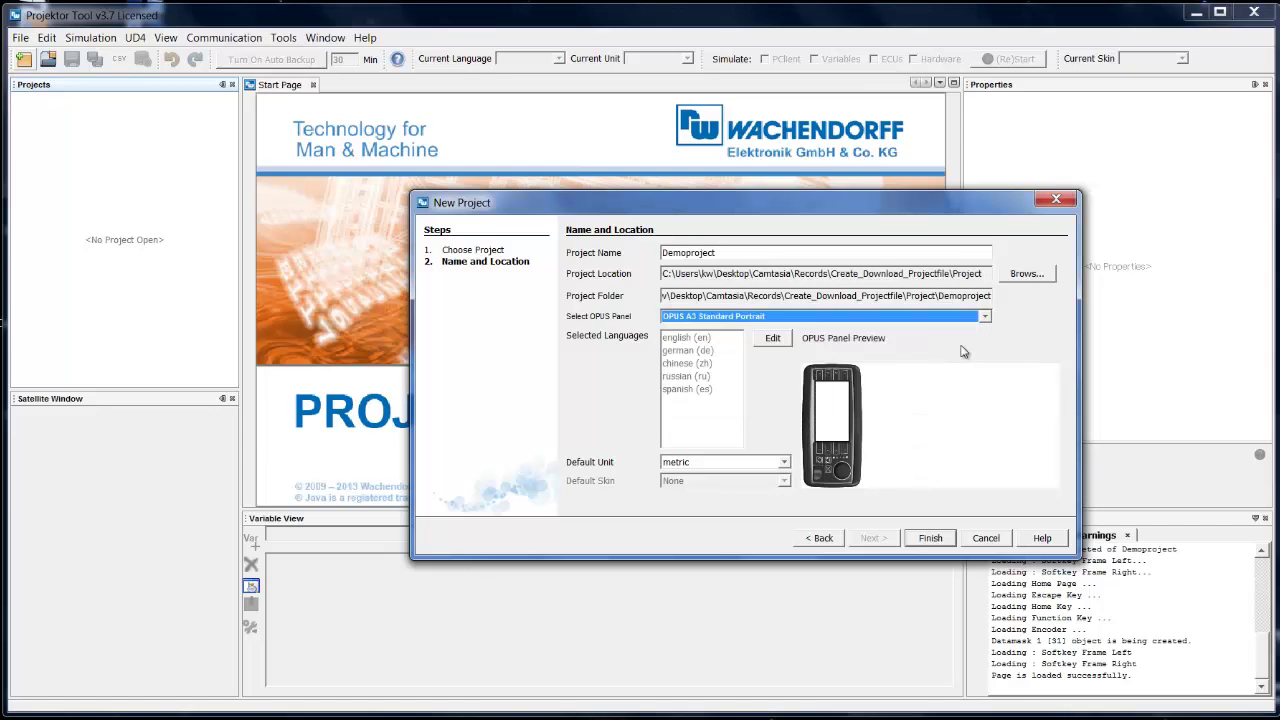
{"action": "left_click", "coordinate": [985, 316]}
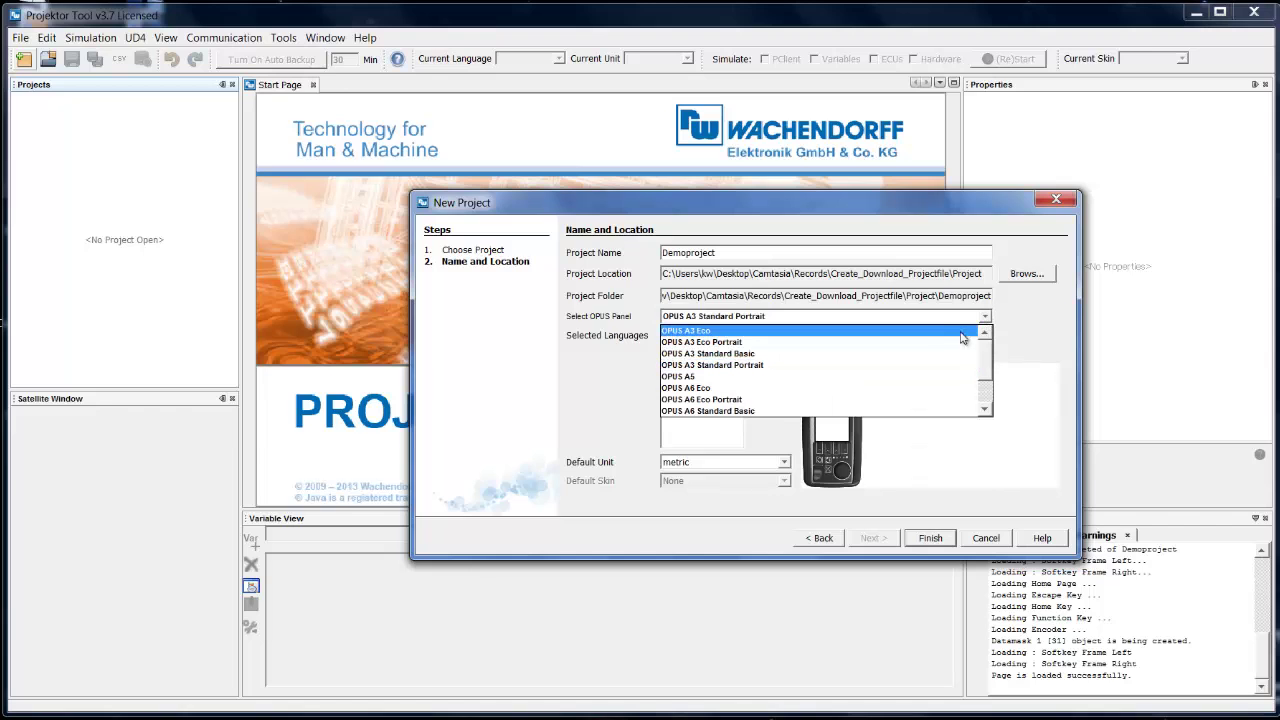
{"action": "left_click", "coordinate": [945, 331]}
{"action": "left_click", "coordinate": [985, 318]}
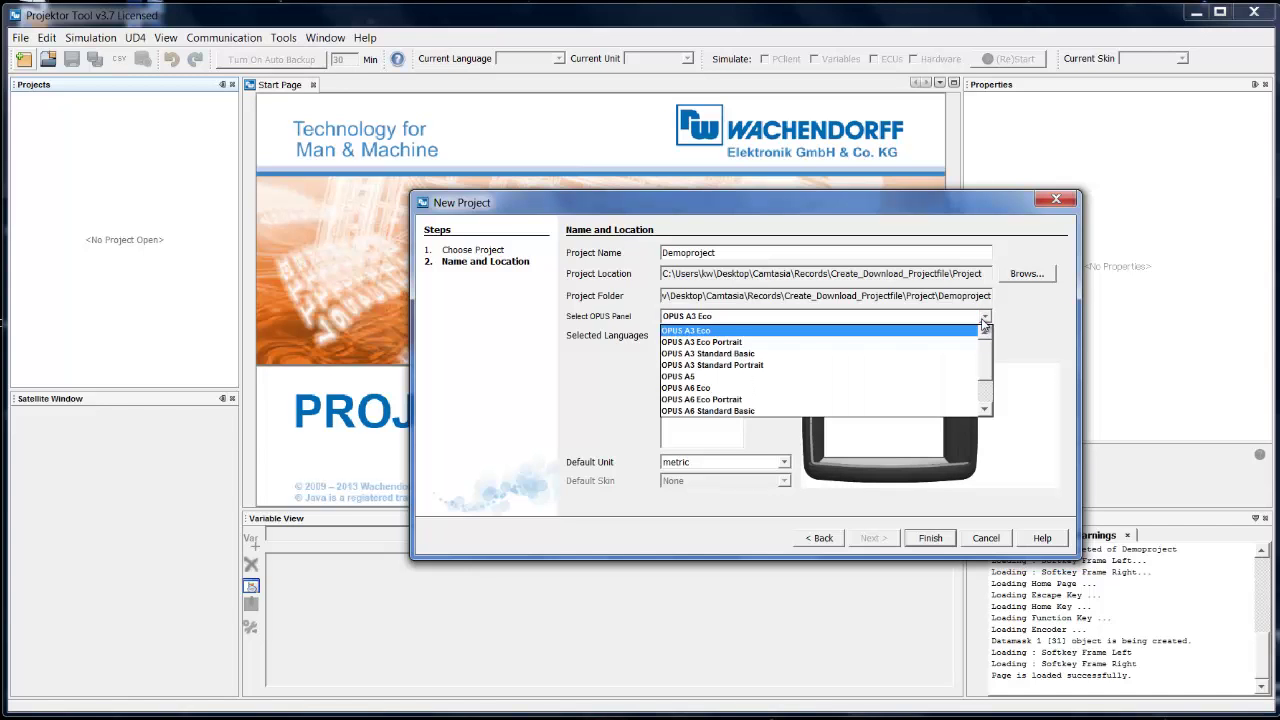
{"action": "left_click", "coordinate": [945, 342]}
{"action": "left_click", "coordinate": [985, 318]}
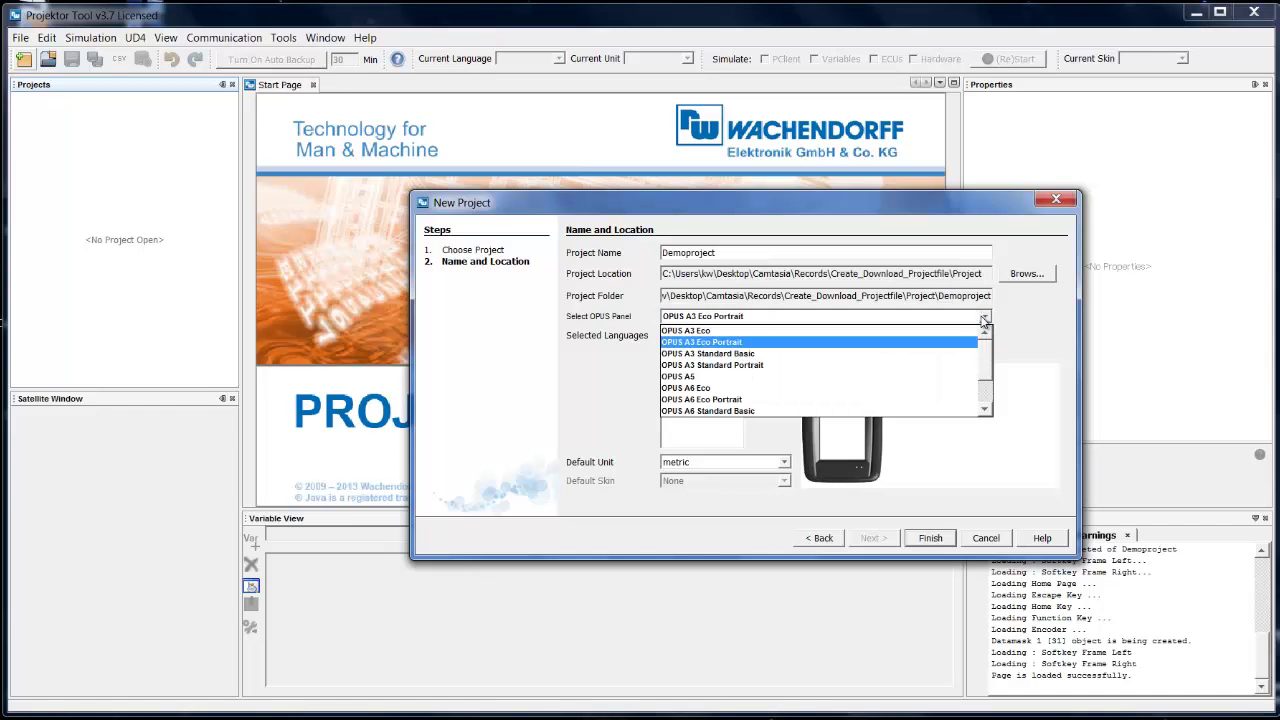
{"action": "left_click", "coordinate": [966, 353]}
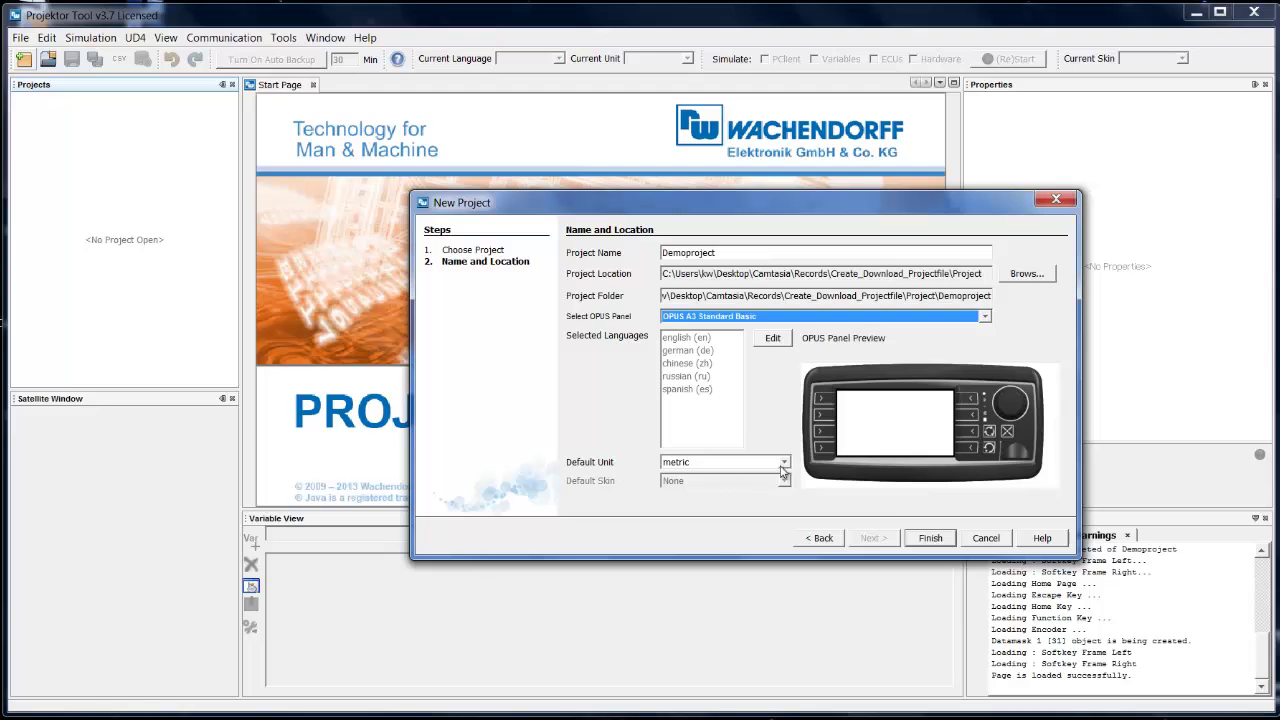
Step: Finish creating Demoproject and expand its Pages node in the Projects tree
{"action": "left_click", "coordinate": [929, 538]}
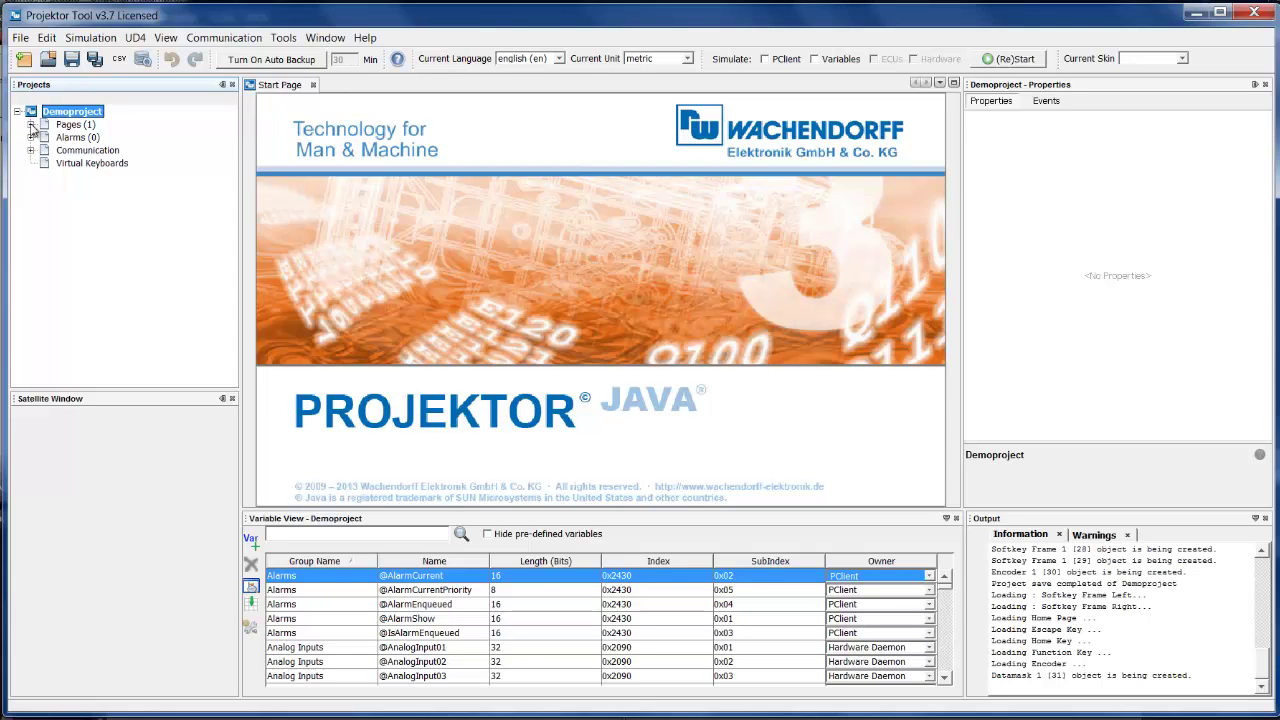
{"action": "left_click", "coordinate": [31, 124]}
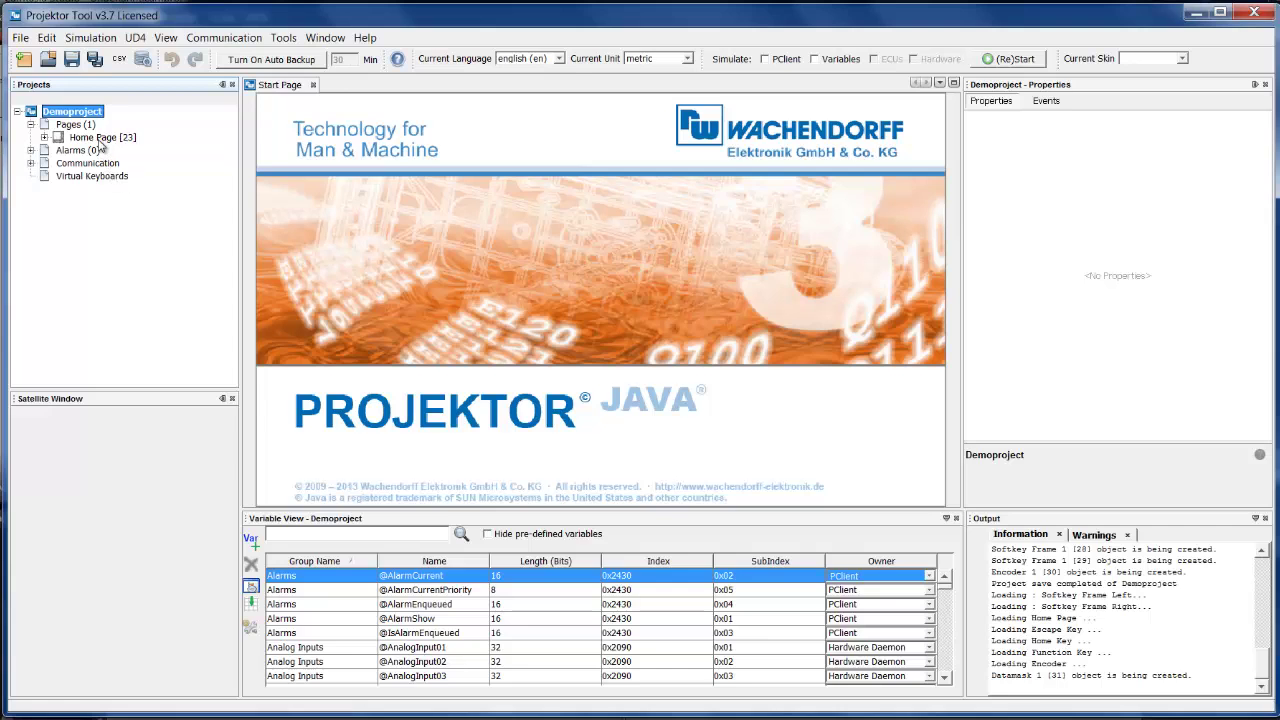
Step: Bring the Home Page into the page editor showing the empty OPUS A3 screen
{"action": "left_click", "coordinate": [100, 140]}
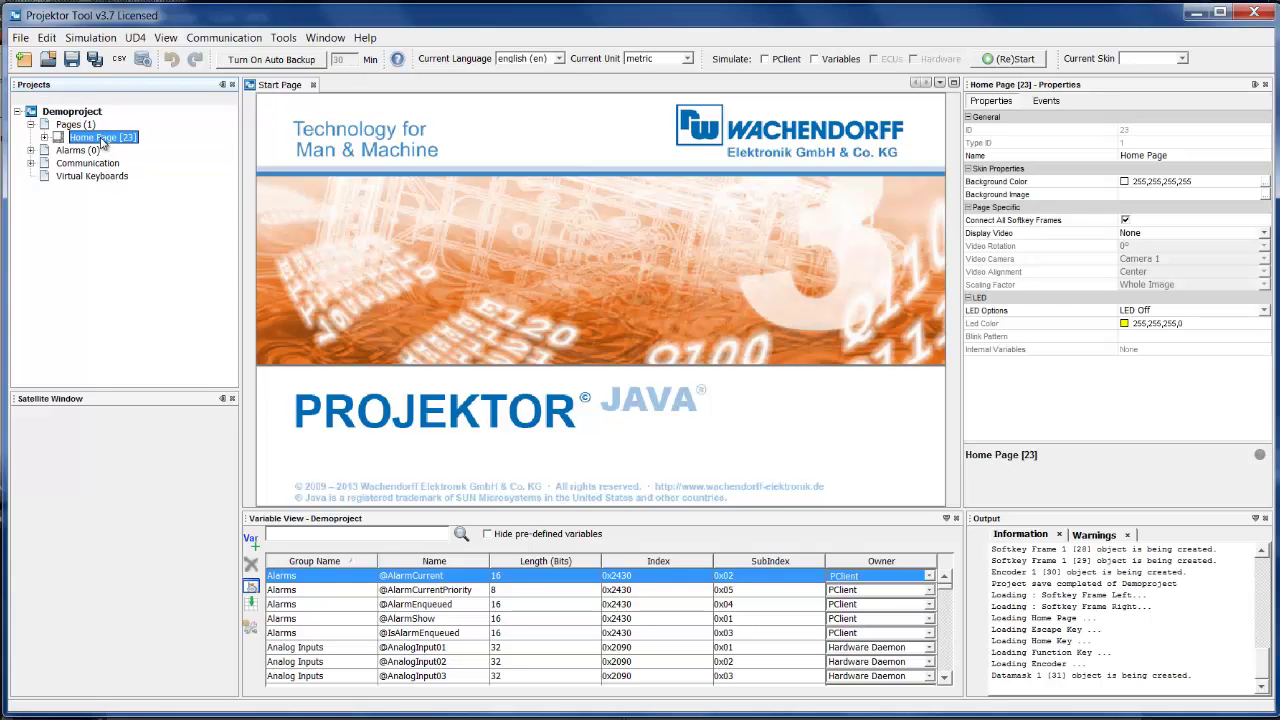
{"action": "double_click", "coordinate": [102, 140]}
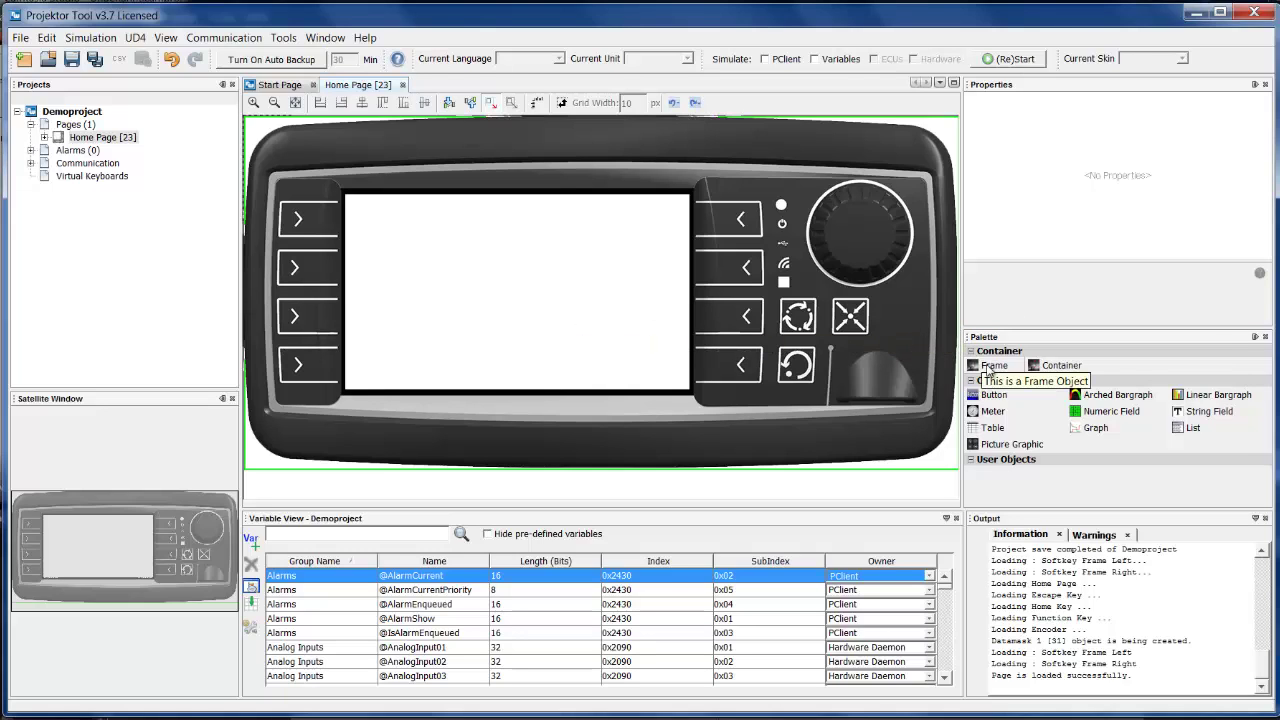
Step: Add Frame 1 at 0,0 and stretch it to the full 480×272 screen
{"action": "left_click_drag", "start_coordinate": [988, 366], "coordinate": [420, 238]}
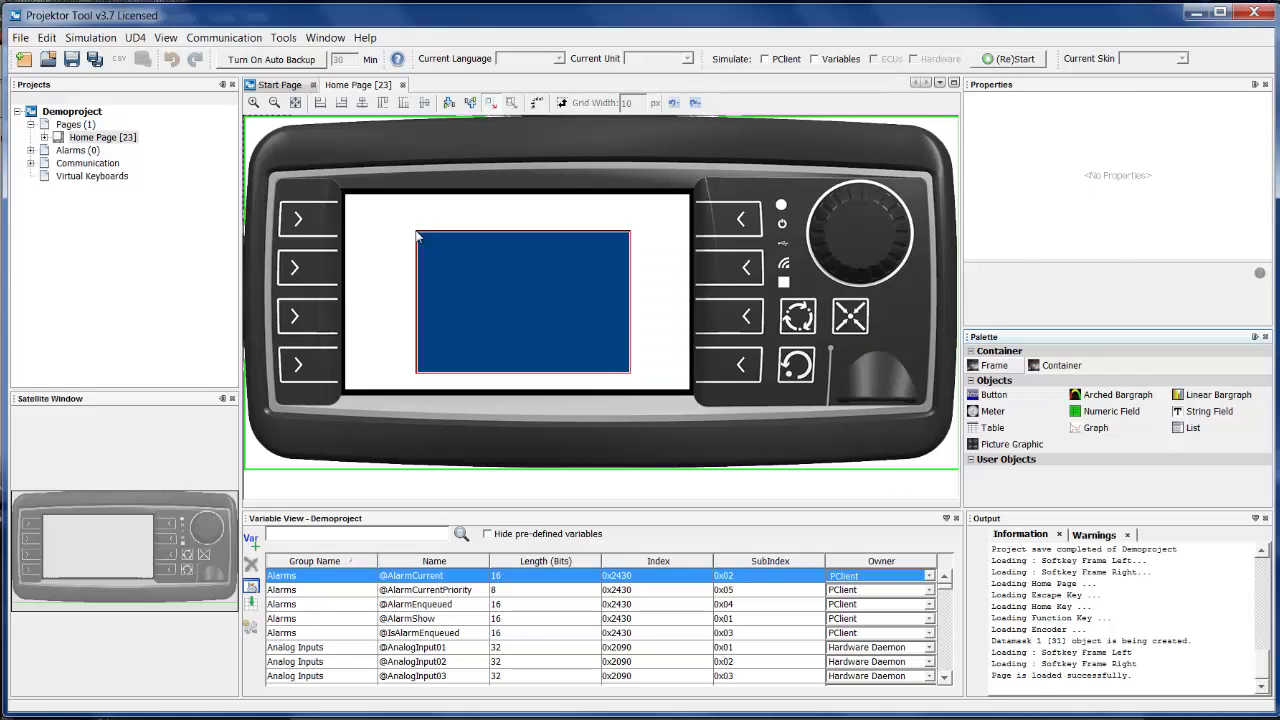
{"action": "left_click", "coordinate": [420, 240]}
{"action": "left_click_drag", "start_coordinate": [558, 302], "coordinate": [470, 255]}
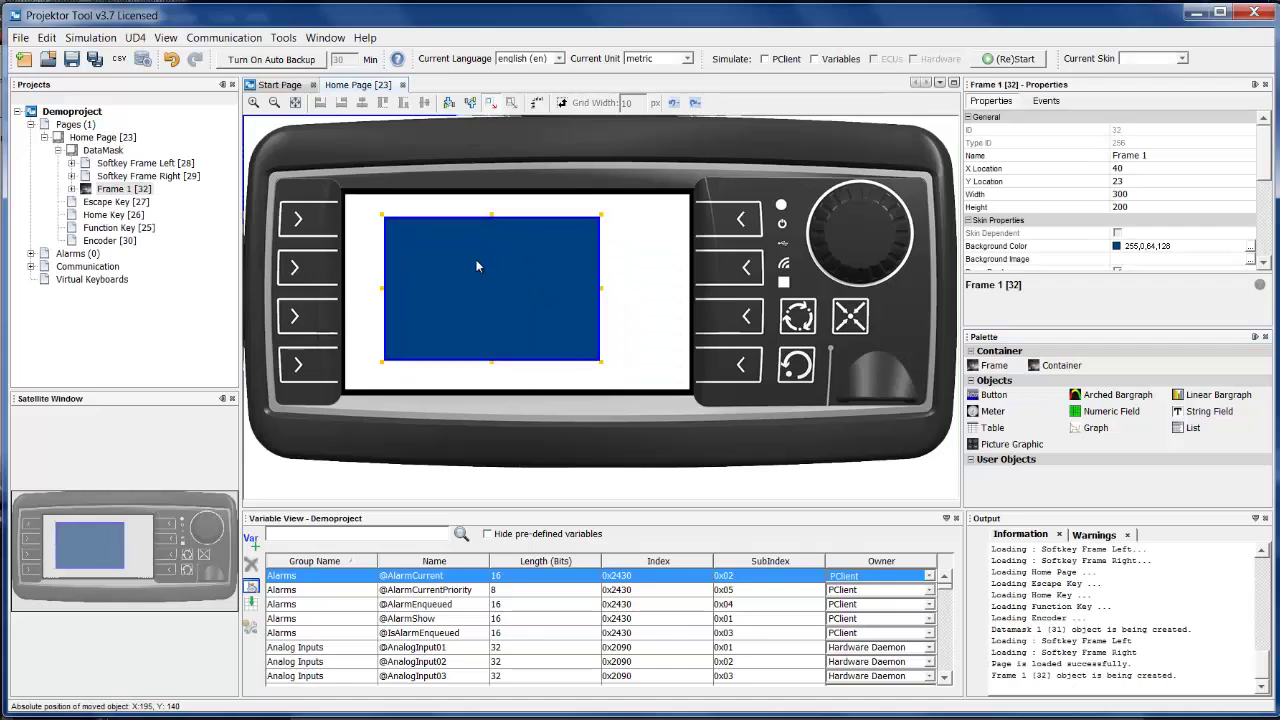
{"action": "left_click_drag", "start_coordinate": [562, 267], "coordinate": [690, 267]}
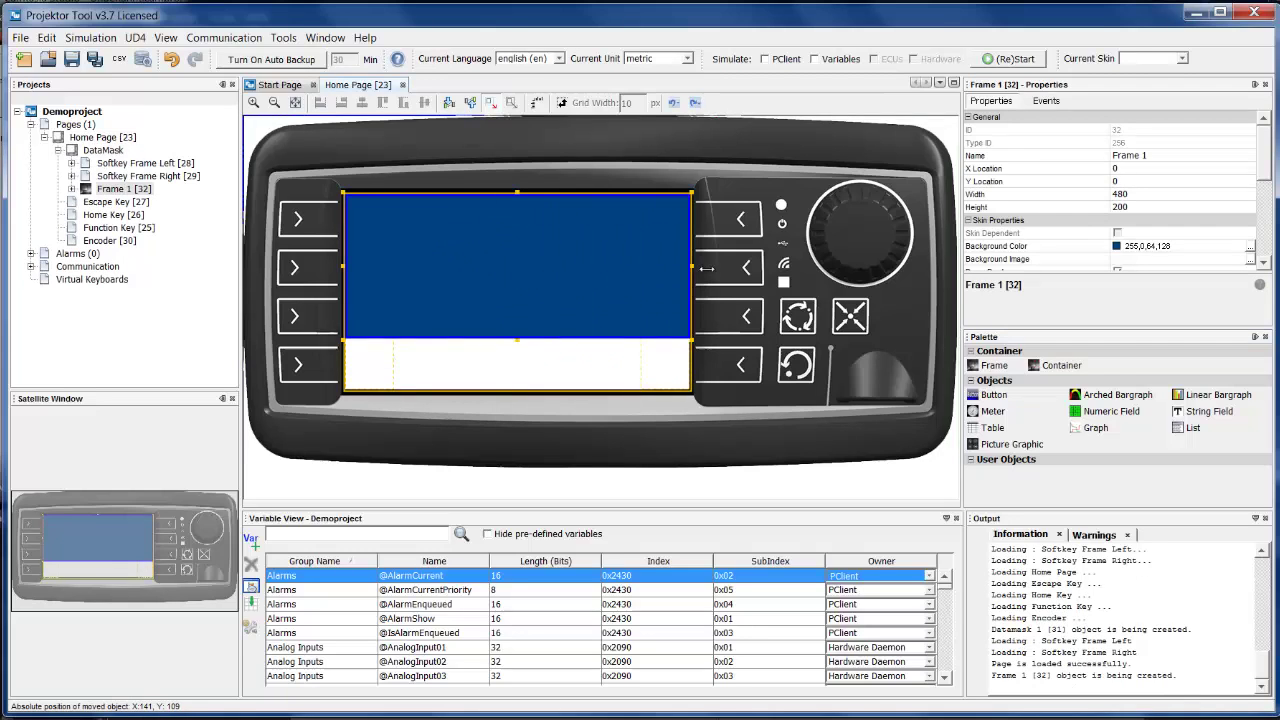
{"action": "left_click_drag", "start_coordinate": [518, 340], "coordinate": [518, 405]}
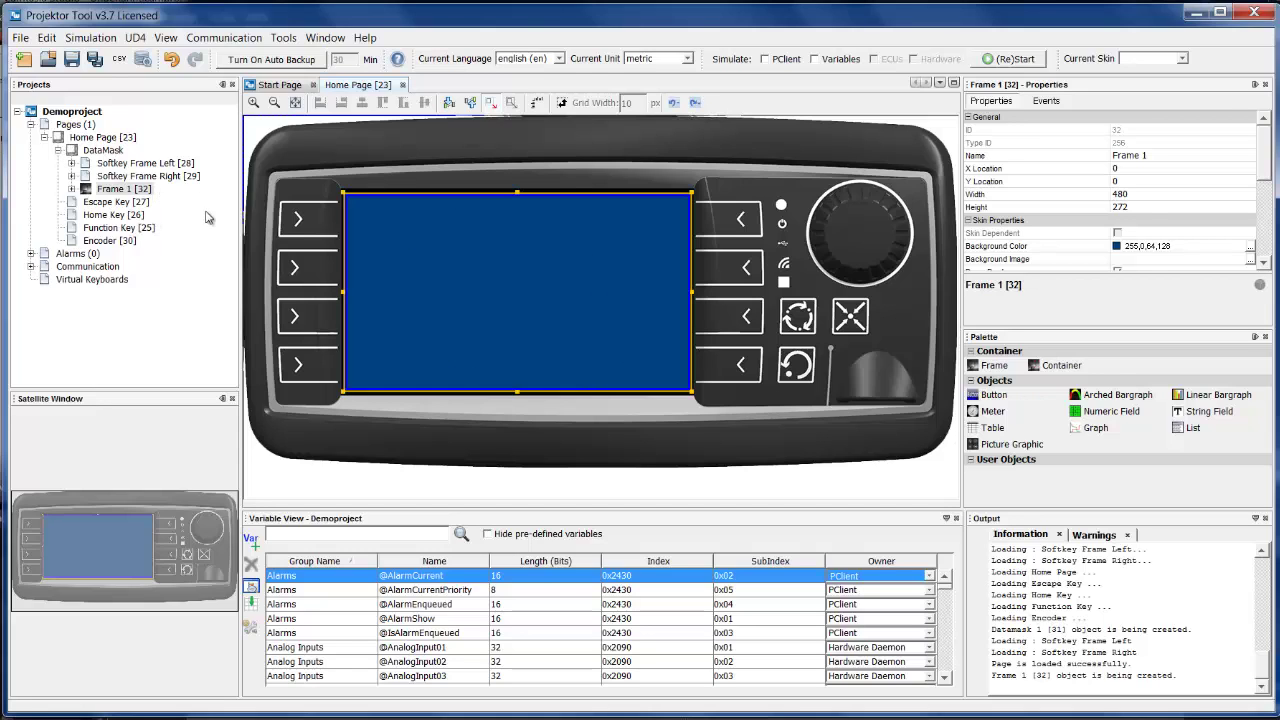
Step: Turn off Draw Border for Frame 1 in its Skin Properties
{"action": "left_click", "coordinate": [1046, 104]}
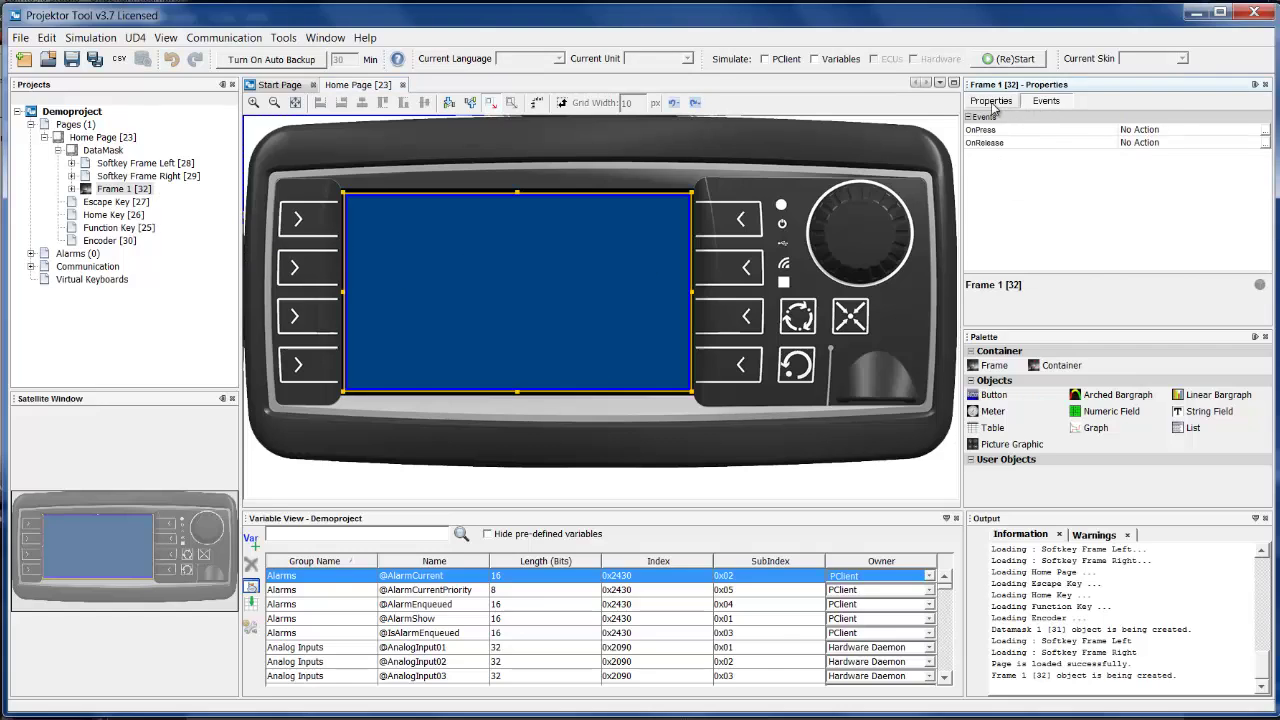
{"action": "left_click", "coordinate": [992, 102]}
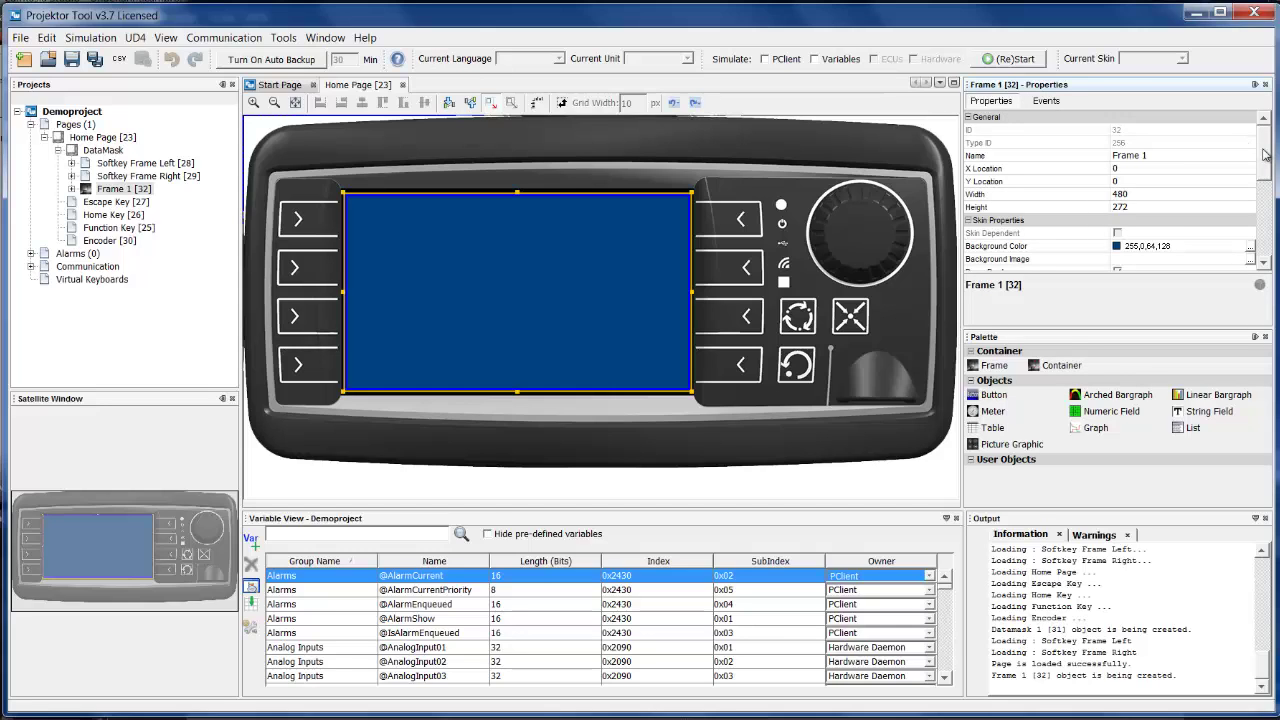
{"action": "left_click_drag", "start_coordinate": [1265, 152], "coordinate": [1270, 192]}
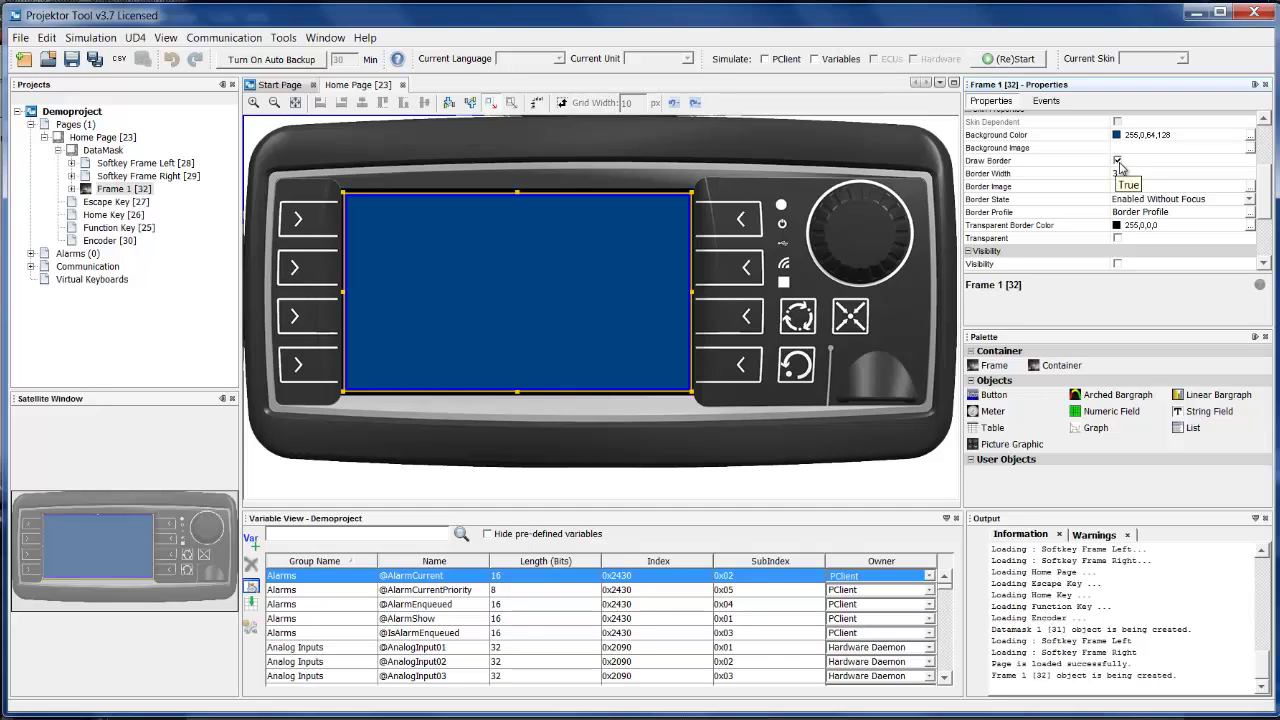
{"action": "left_click", "coordinate": [1118, 161]}
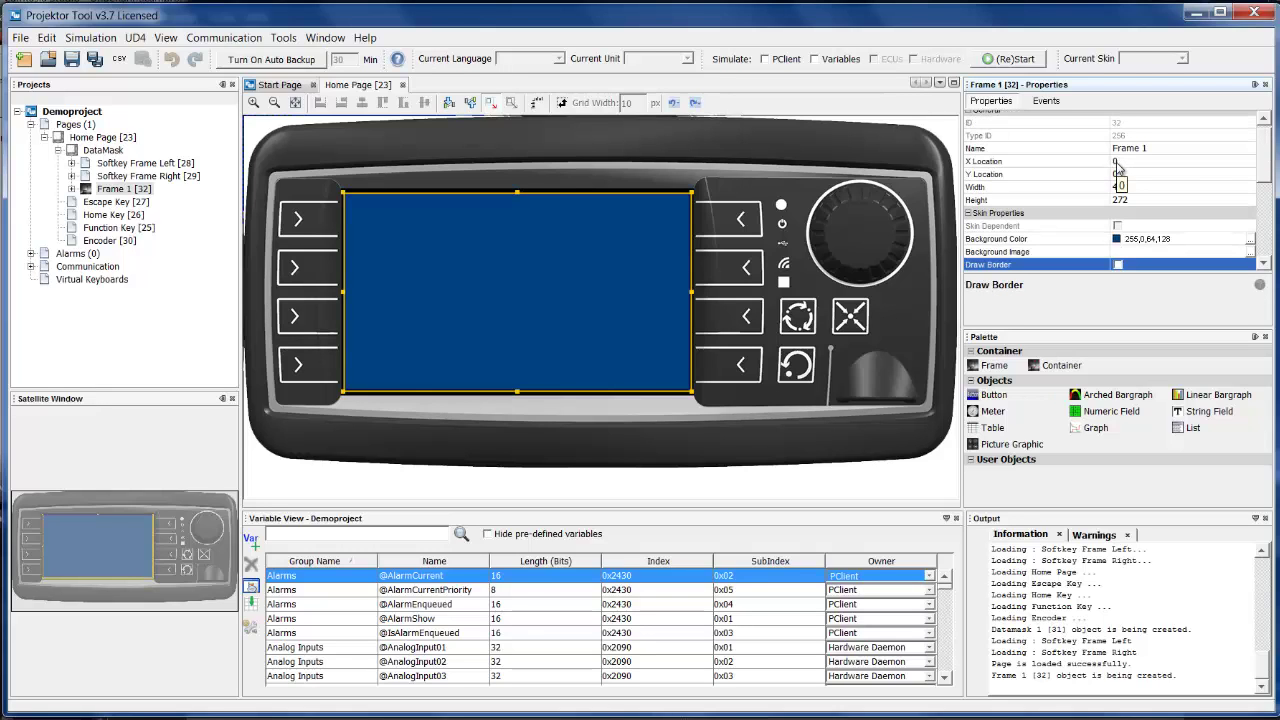
{"action": "left_click", "coordinate": [1252, 263]}
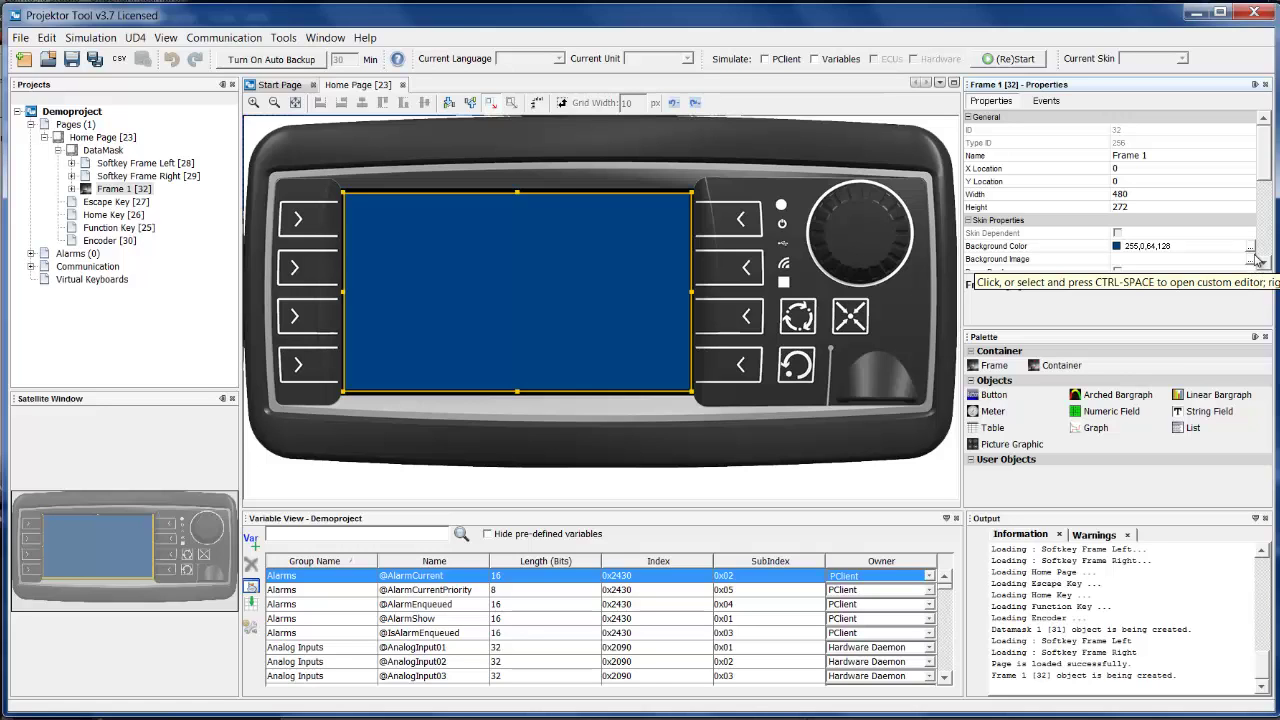
Step: Set Page_Background.png speedometer image as Frame 1's background
{"action": "left_click", "coordinate": [1251, 262]}
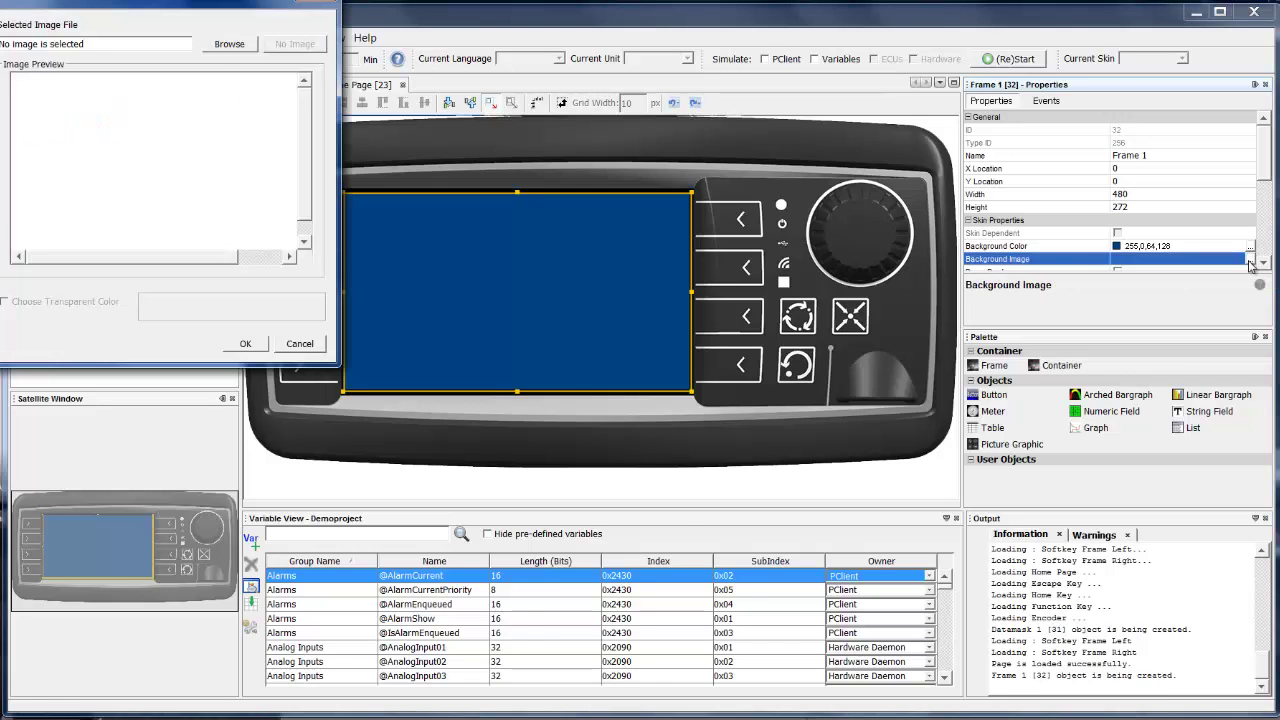
{"action": "left_click", "coordinate": [229, 44]}
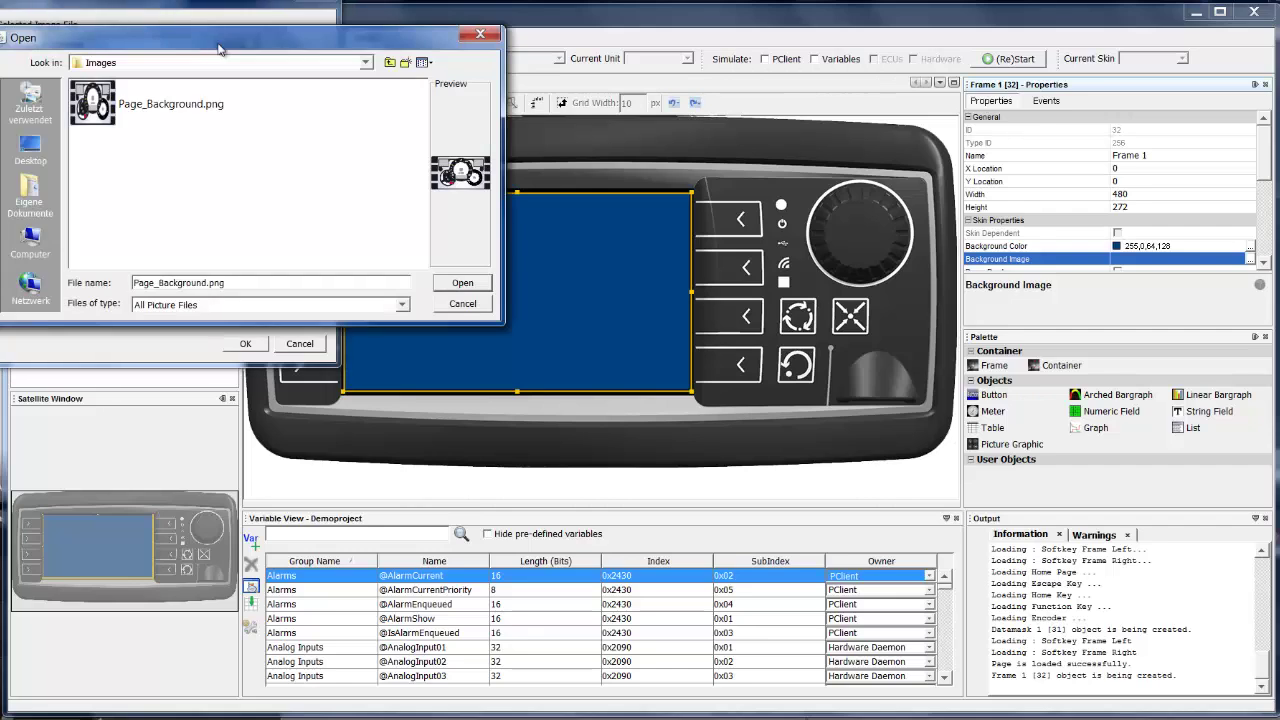
{"action": "left_click", "coordinate": [103, 110]}
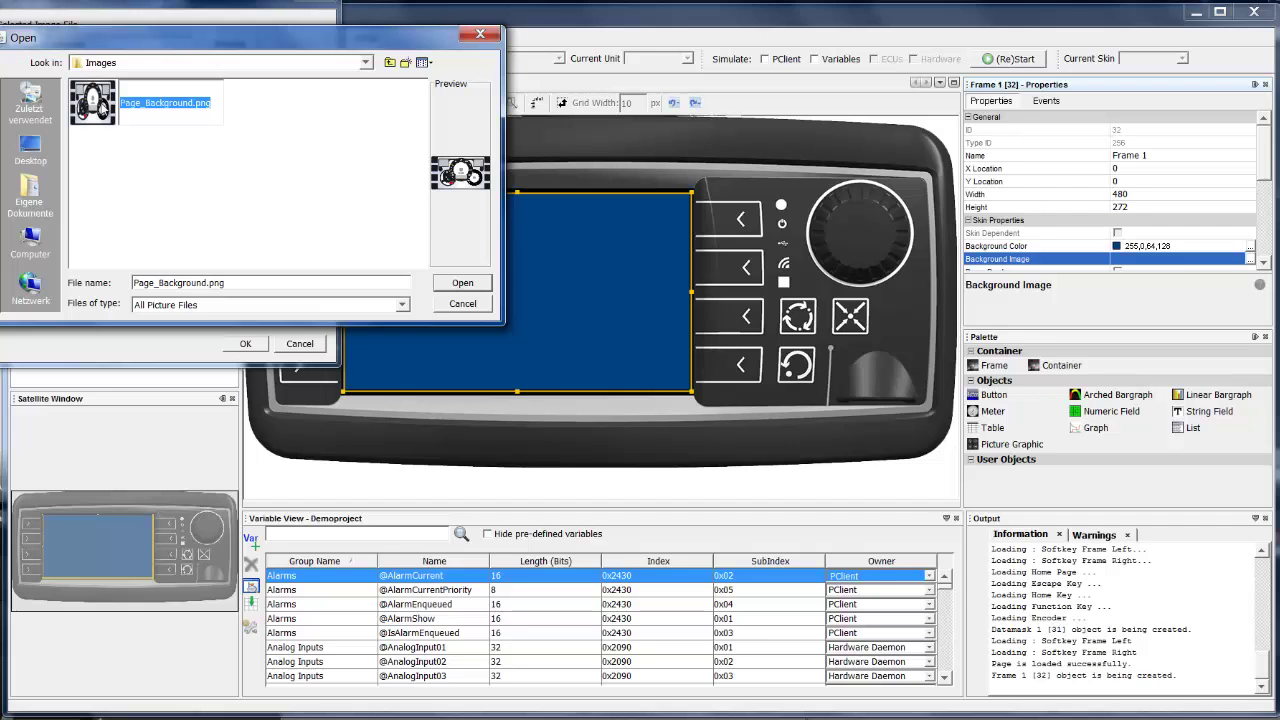
{"action": "left_click", "coordinate": [448, 288]}
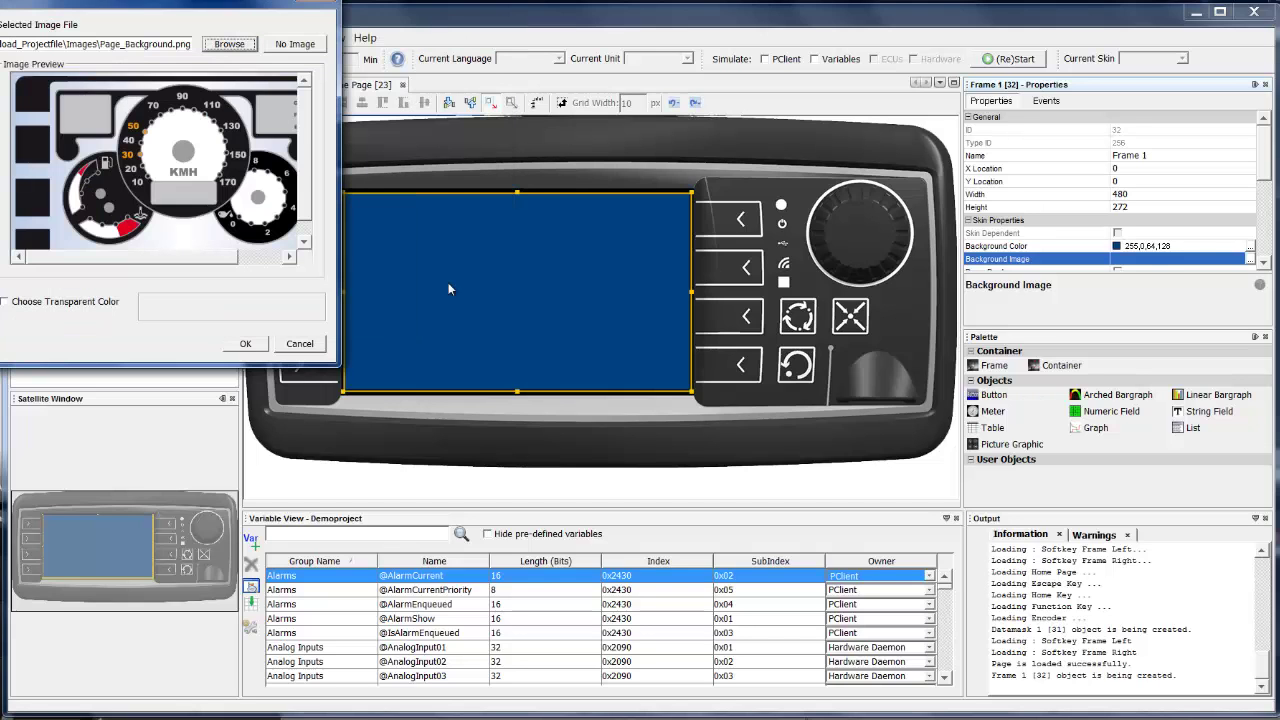
{"action": "left_click", "coordinate": [247, 344]}
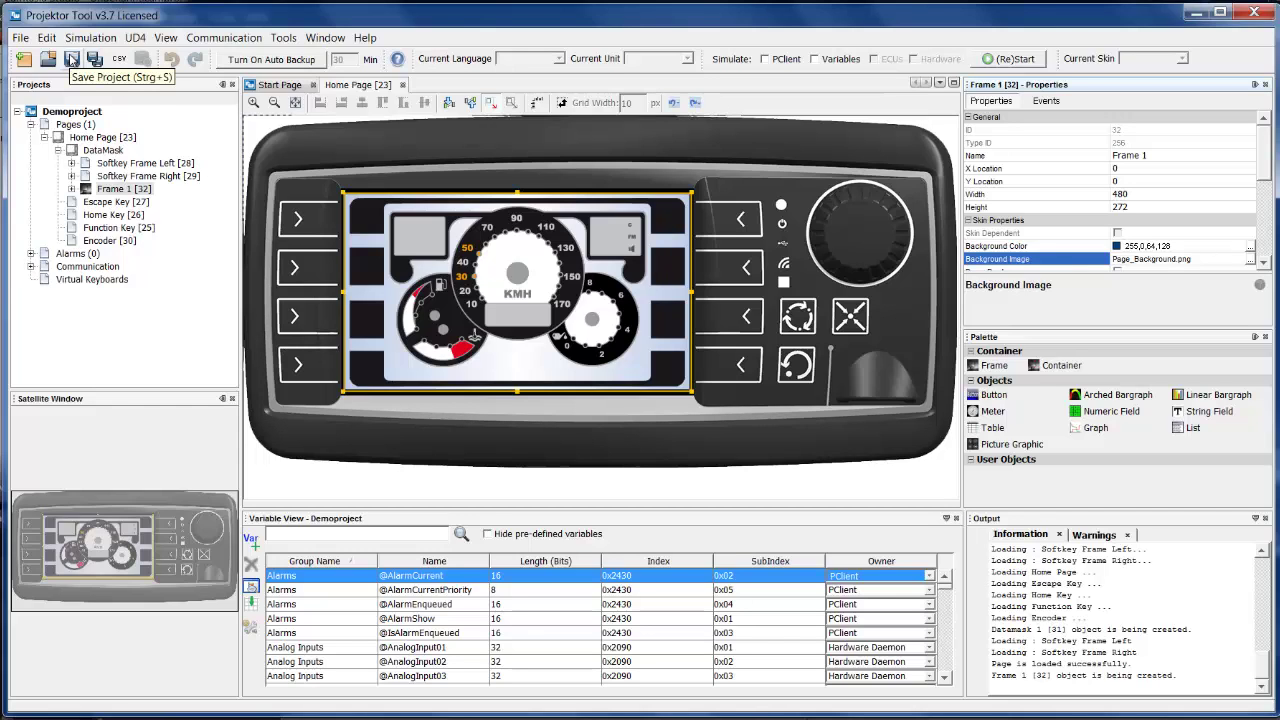
Step: Save Demoproject, confirmed in the output log
{"action": "left_click", "coordinate": [72, 60]}
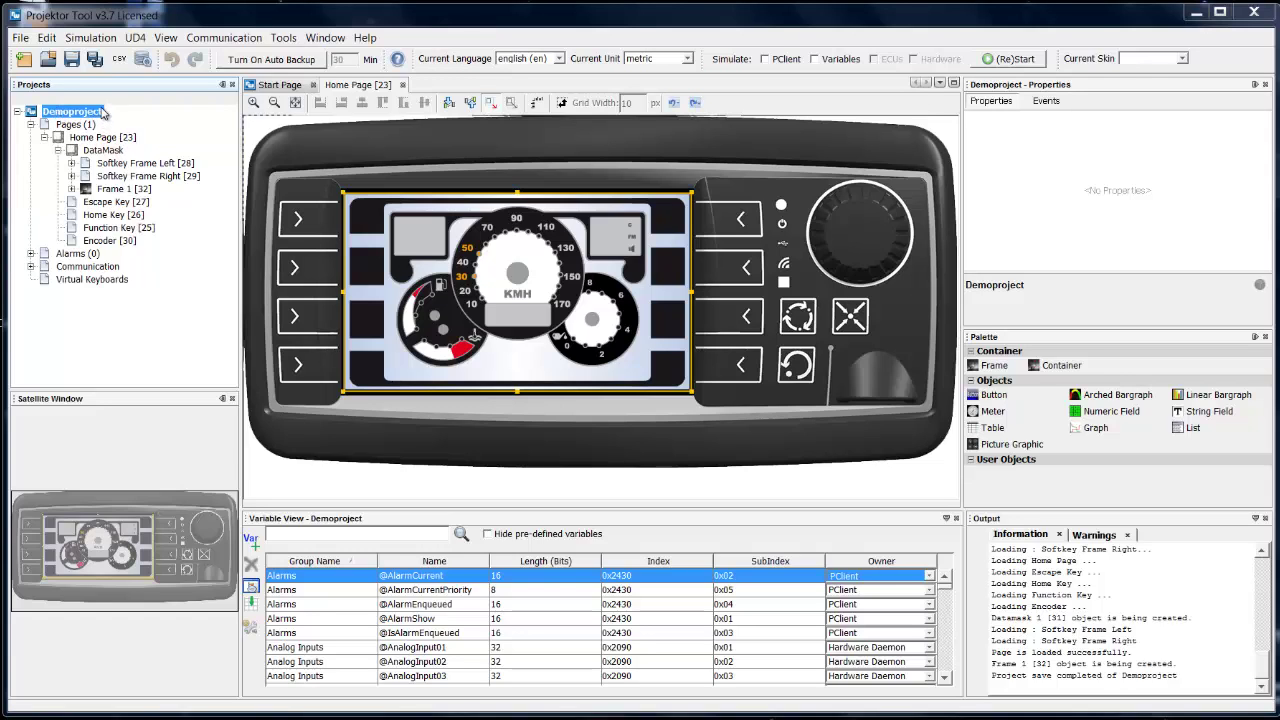
Step: Download Demoproject to the removable USB drive E:
{"action": "left_click", "coordinate": [144, 62]}
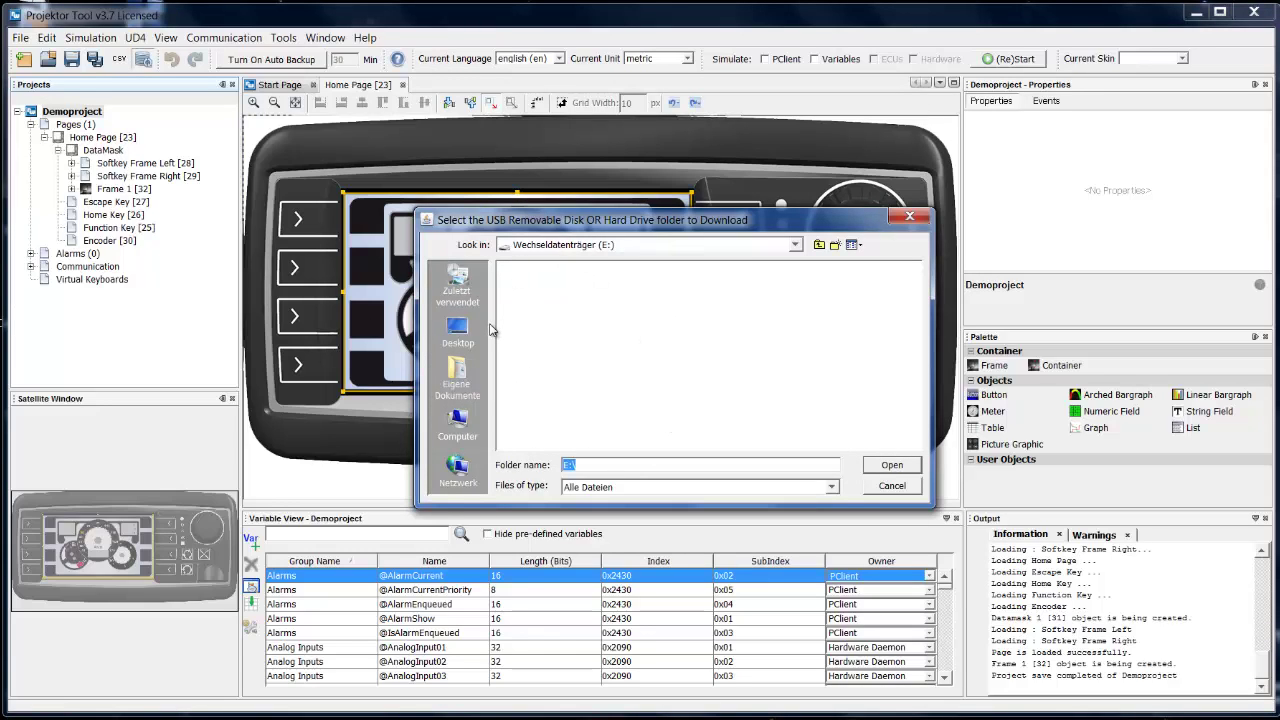
{"action": "left_click", "coordinate": [891, 466]}
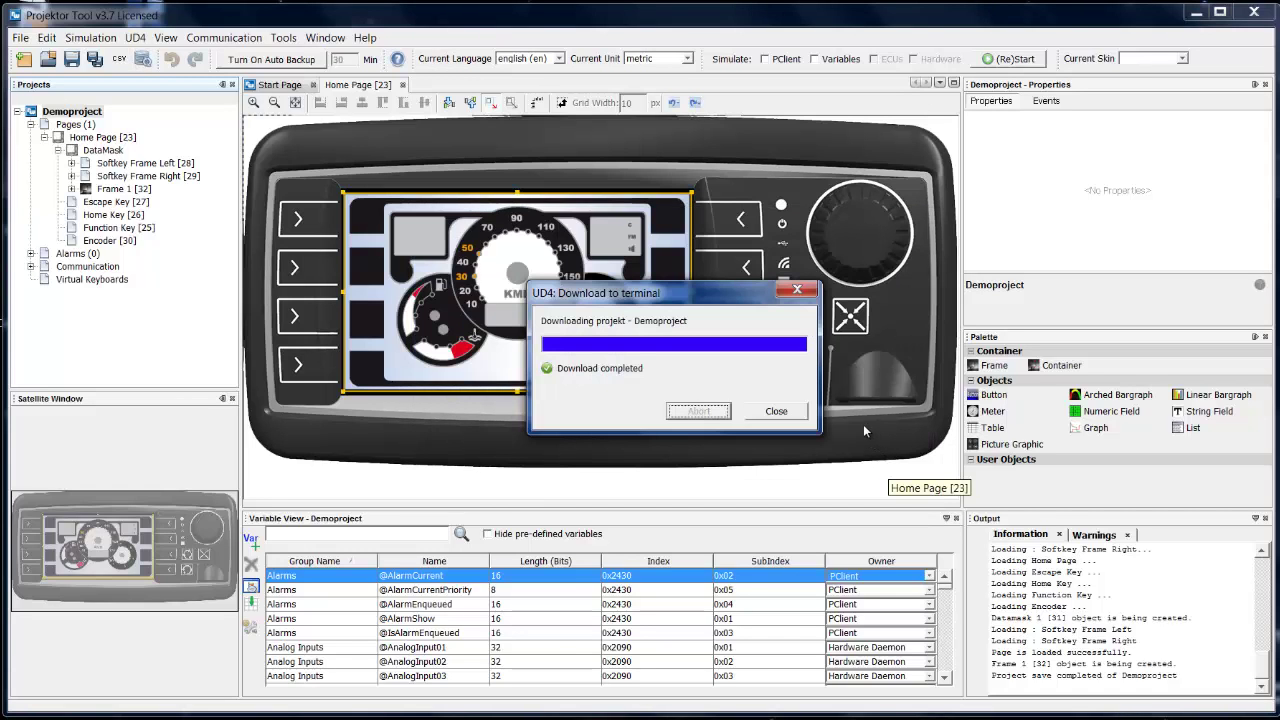
Step: Dismiss the UD4 download completion report
{"action": "left_click", "coordinate": [776, 411]}
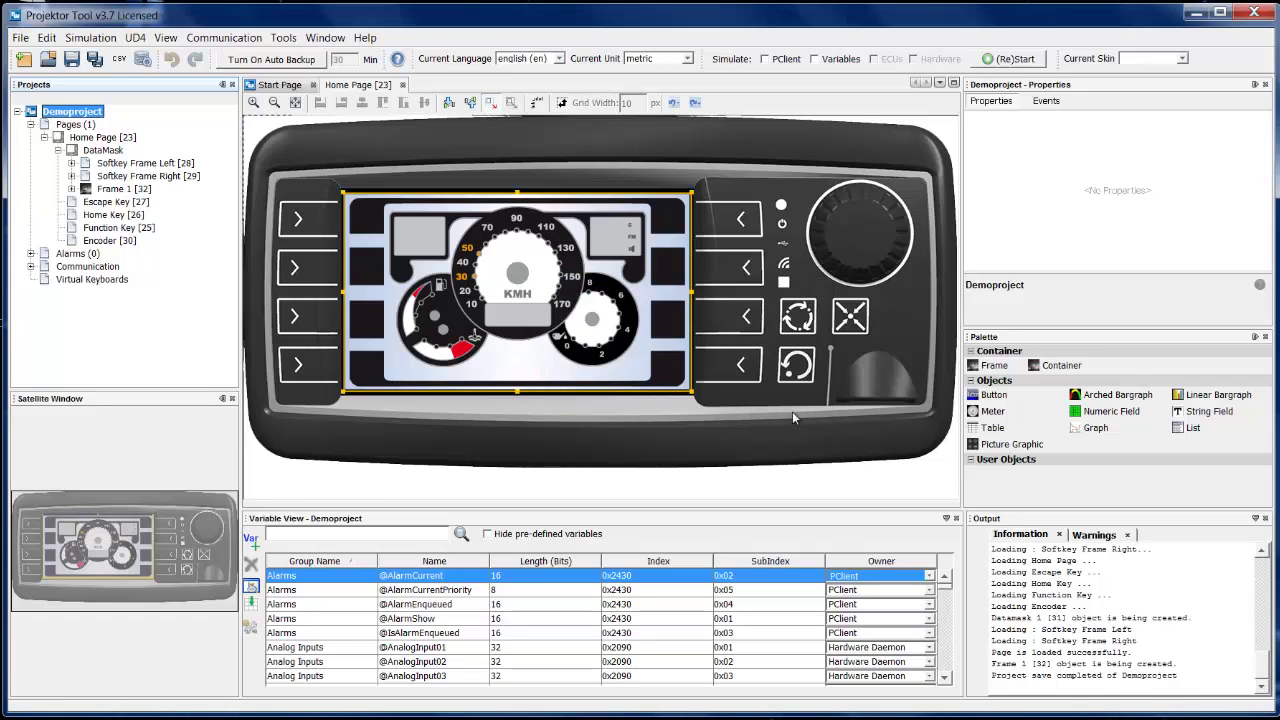